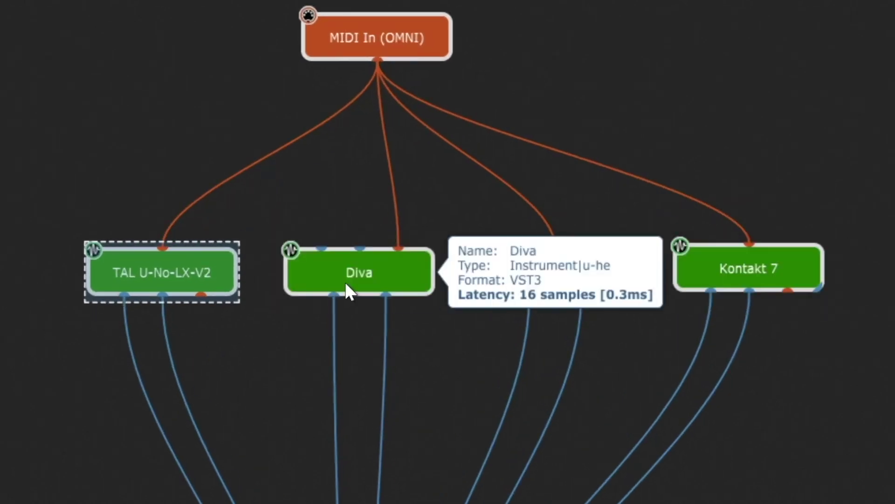
# Solo mixer channel 1-2 so only the TAL U-No-LX-V2 synth is heard.
pyautogui.moveTo(751, 268)
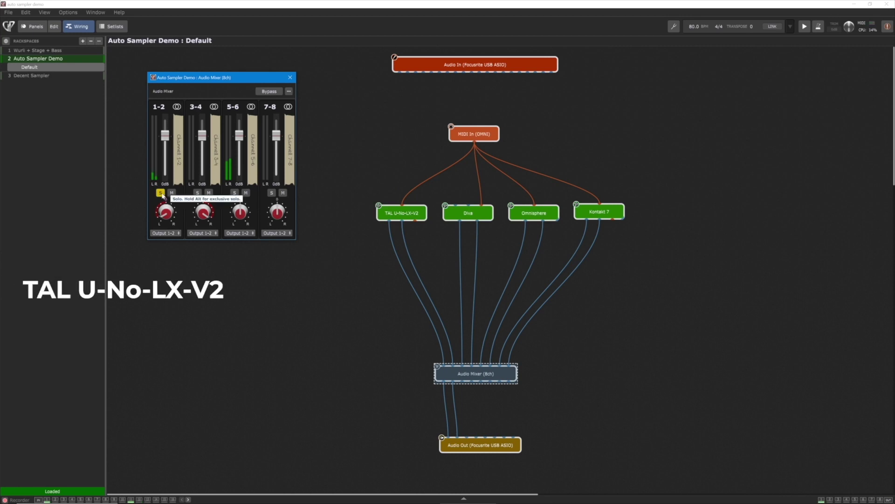
# Solo Omnisphere (5-6), then Kontakt 7 (7-8), close the mixer, and bring up the plugin list.
pyautogui.click(235, 192)
pyautogui.click(235, 193)
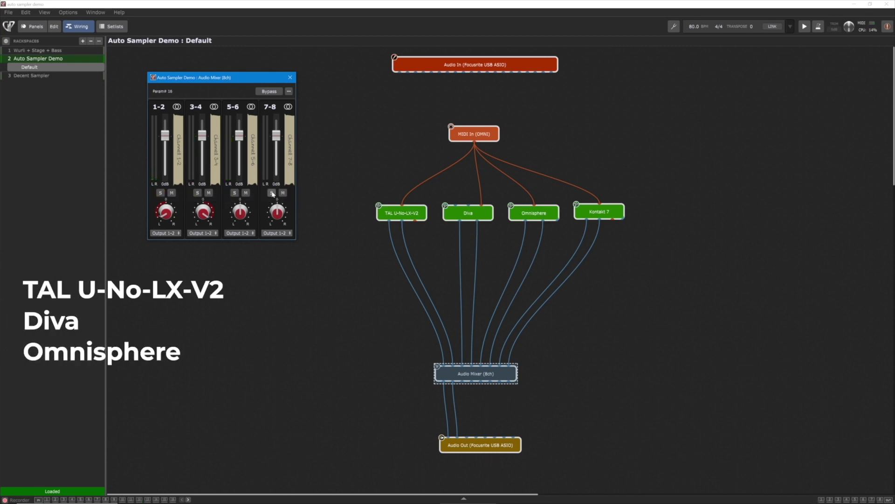
pyautogui.click(272, 193)
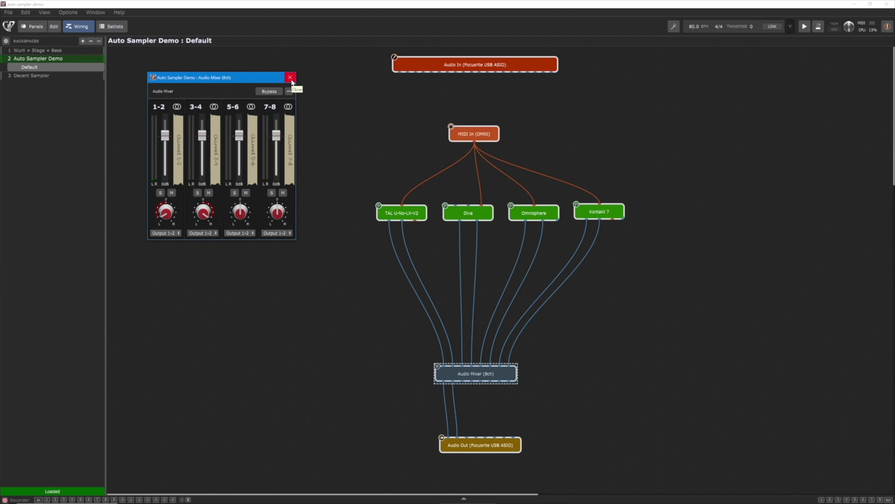
pyautogui.click(291, 79)
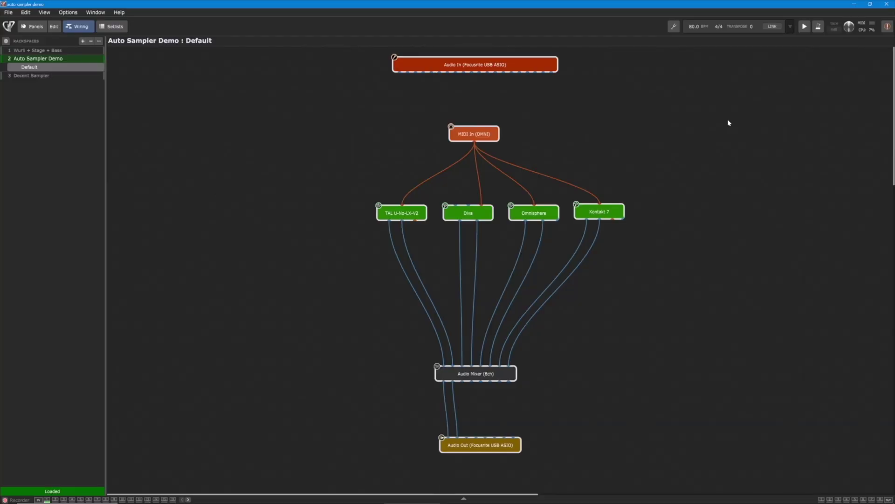
pyautogui.rightClick(729, 122)
pyautogui.moveTo(599, 190)
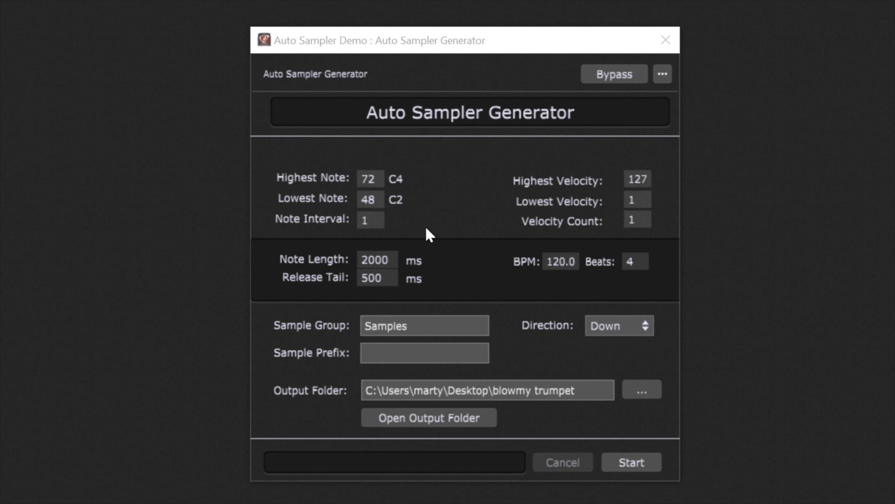
# Raise the Auto Sampler Generator's Note Interval to 3.
pyautogui.click(370, 219)
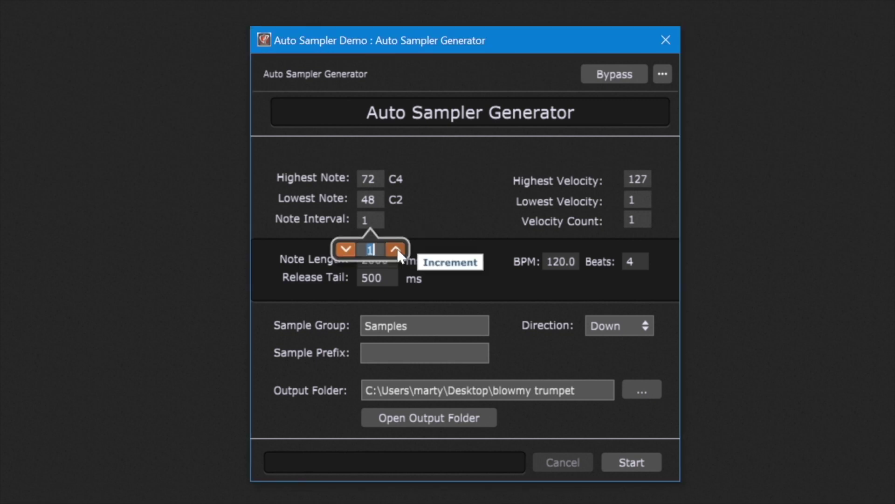
pyautogui.click(396, 250)
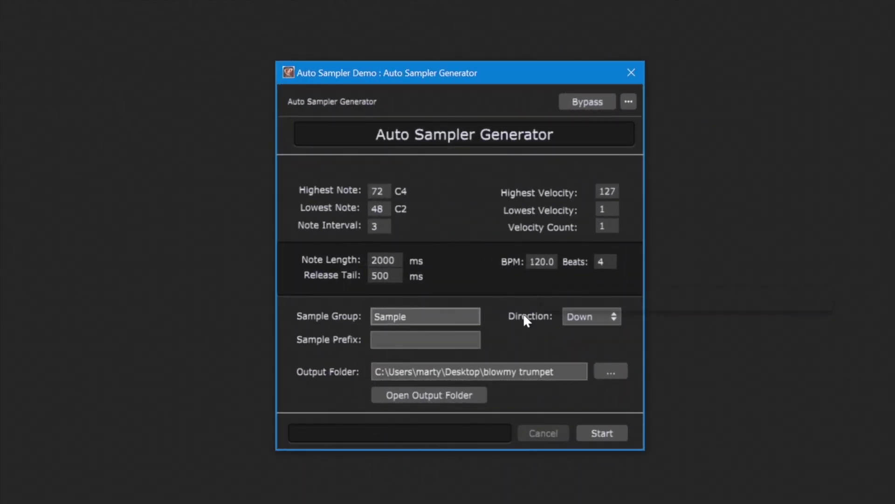
pyautogui.moveTo(524, 316)
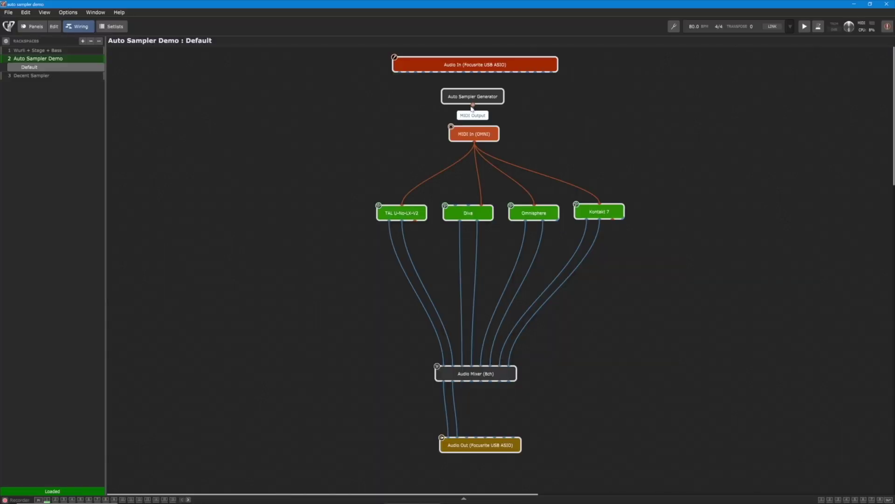
# Wire the Generator's MIDI to all four synths and place an Auto Sampler Recorder beside Audio Out.
pyautogui.moveTo(473, 105); pyautogui.dragTo(534, 205)
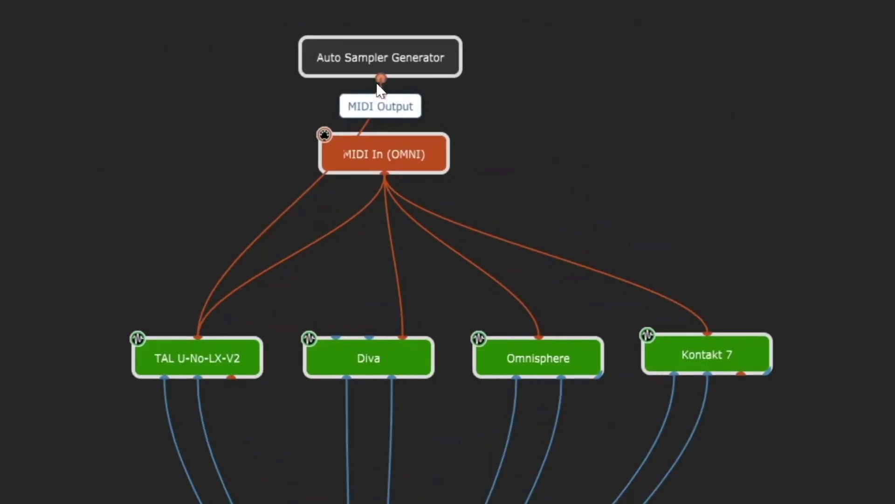
pyautogui.moveTo(381, 76); pyautogui.dragTo(708, 334)
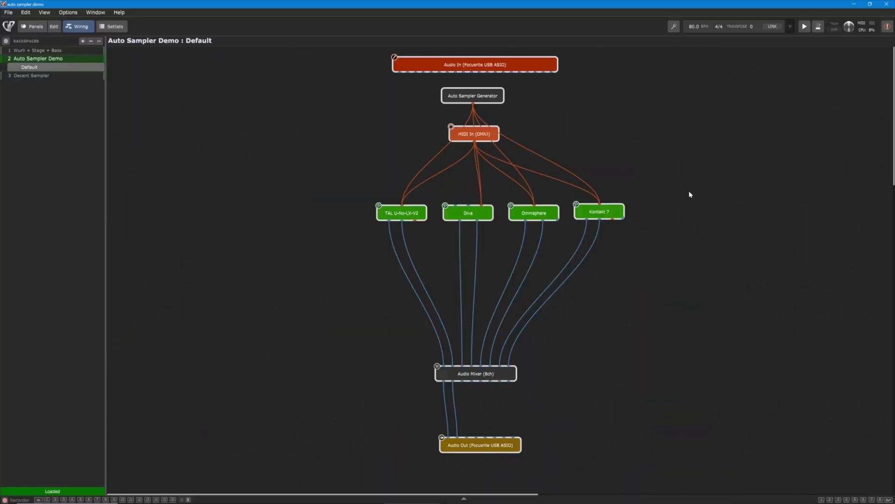
pyautogui.rightClick(684, 192)
pyautogui.moveTo(567, 264)
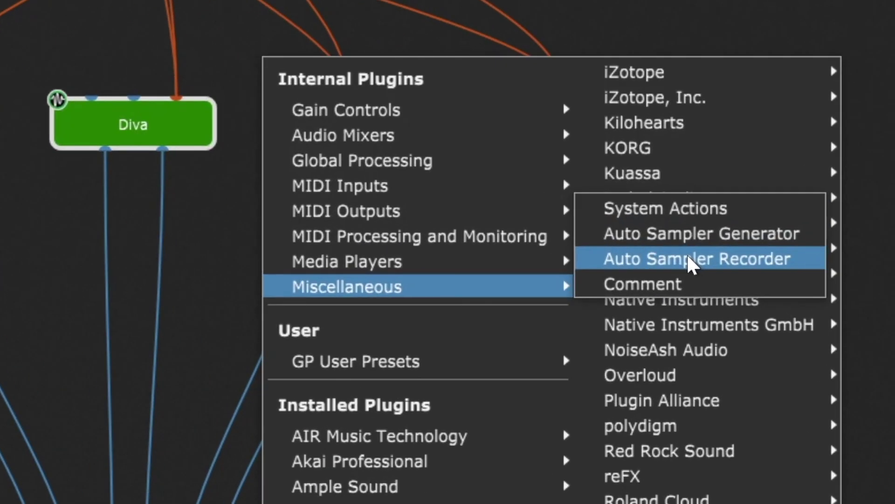
pyautogui.click(689, 257)
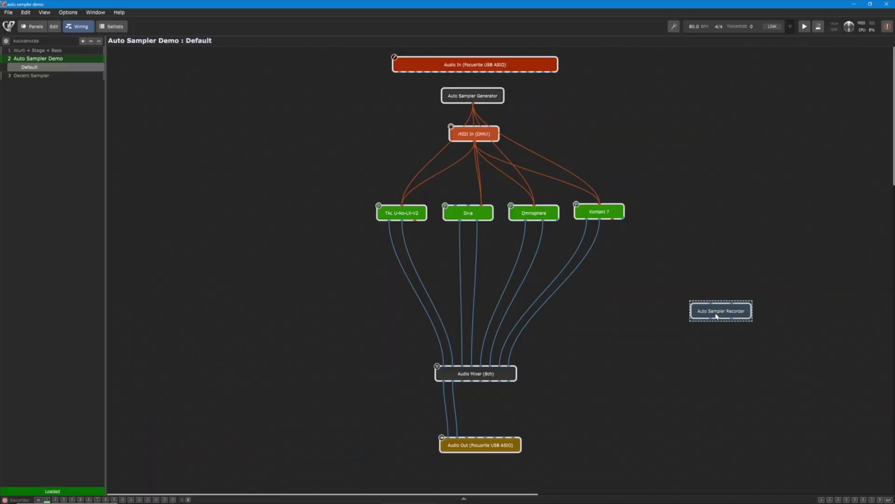
pyautogui.moveTo(718, 316); pyautogui.dragTo(456, 418)
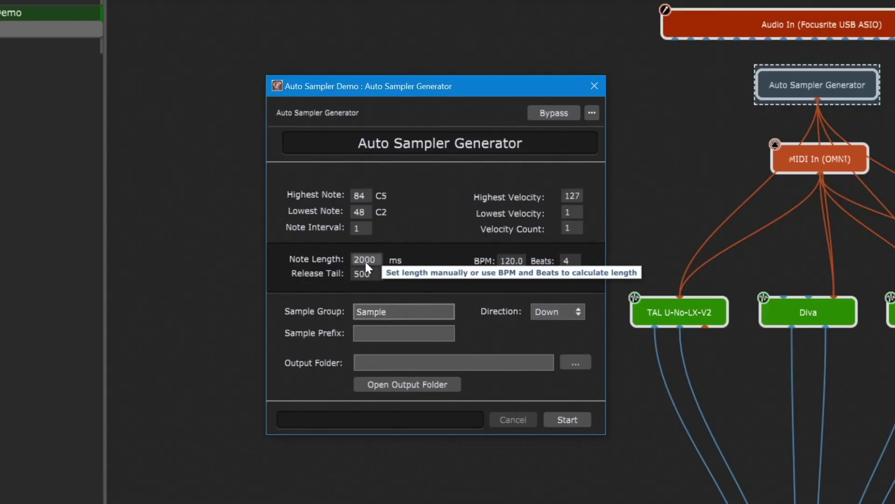
# Set Note Length 5000 ms, Release Tail 1000 ms and Sample Group 'MartsAwesomeSynth'.
pyautogui.click(367, 259)
pyautogui.write('5000')
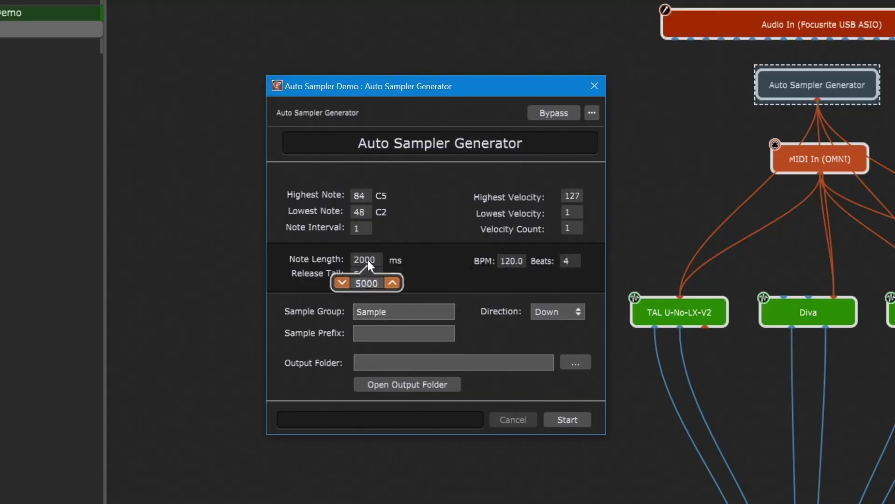
pyautogui.press('Return')
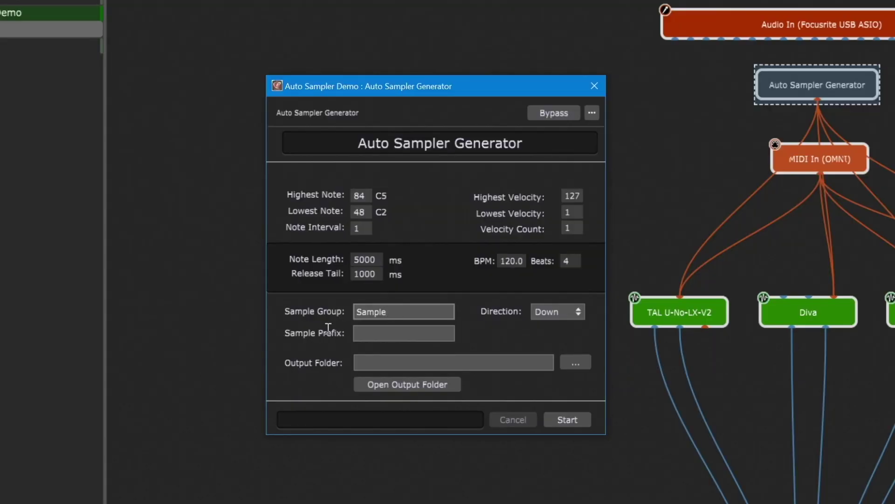
pyautogui.write('MartsAwesomeSynth')
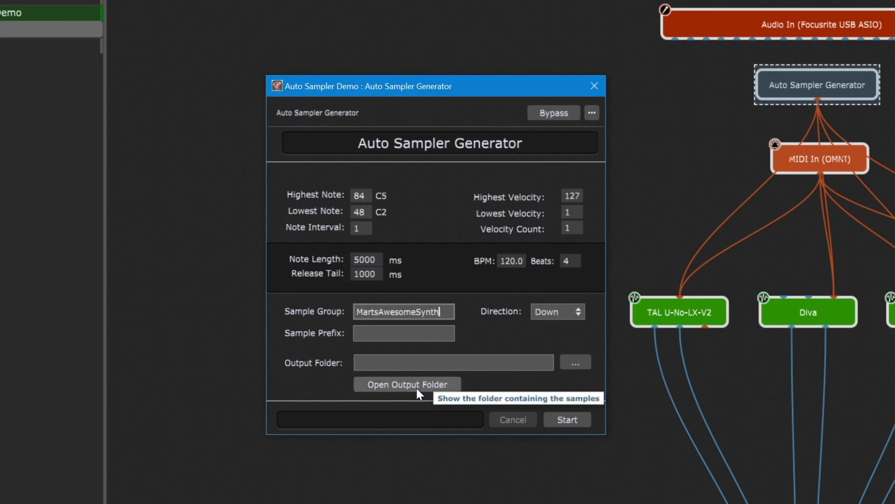
# Create a Desktop folder named MartsAwesomeSynth and choose it as the Generator's output folder.
pyautogui.click(582, 365)
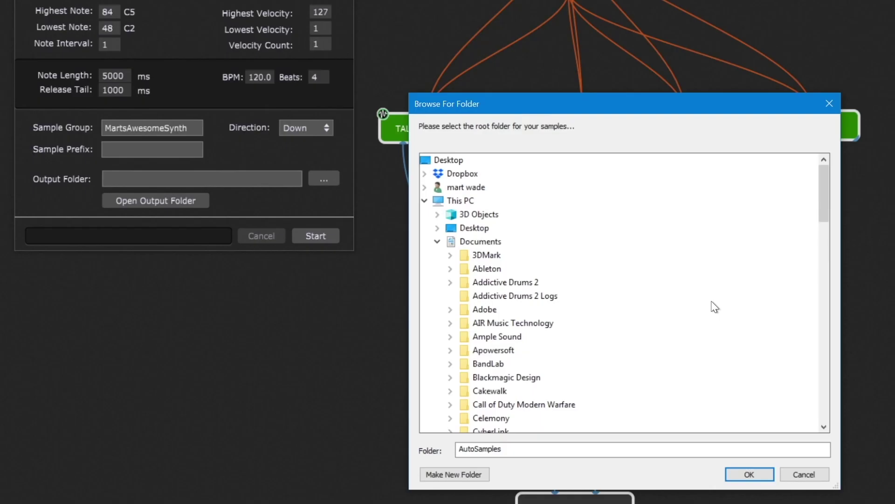
pyautogui.doubleClick(451, 229)
pyautogui.click(453, 476)
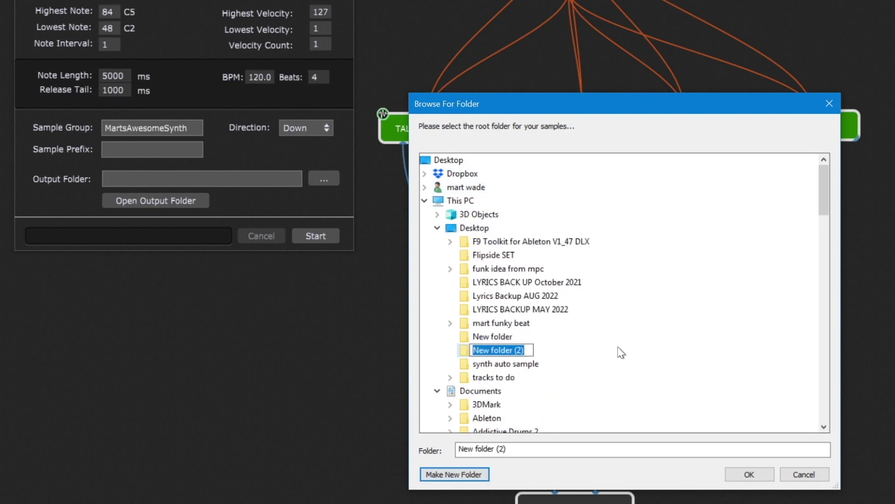
pyautogui.write('MartsAwesomeSynth')
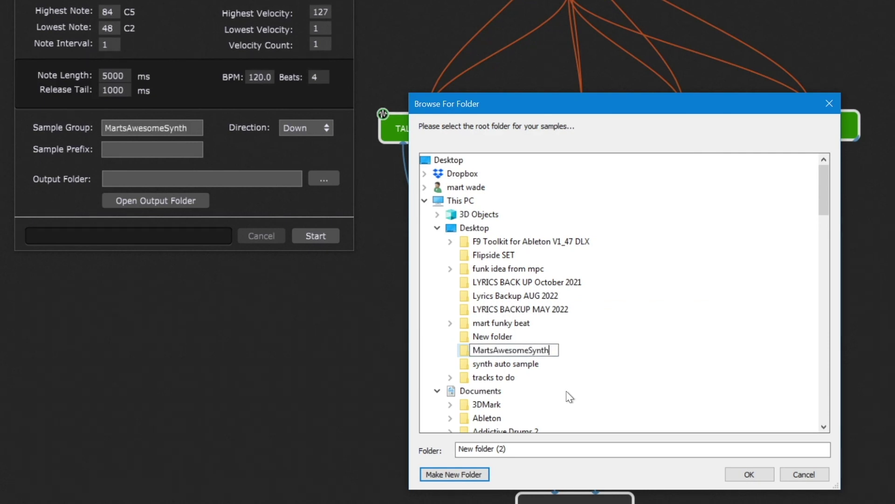
pyautogui.press('Return')
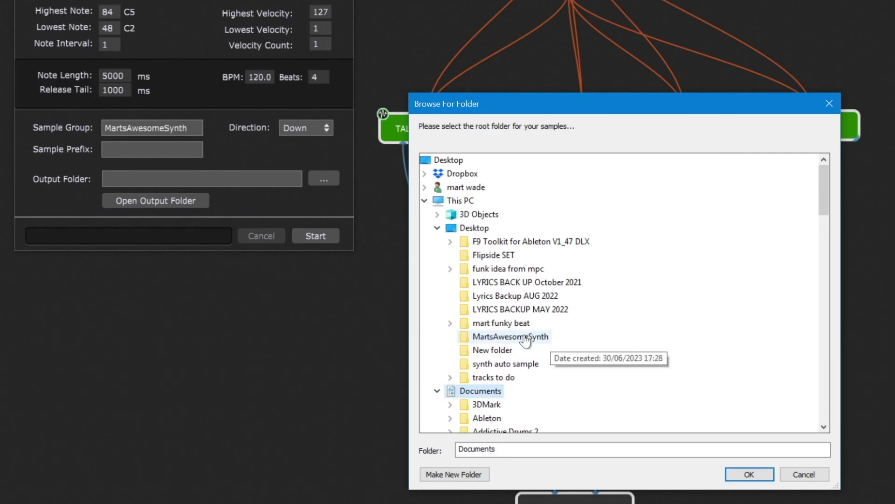
pyautogui.click(513, 336)
pyautogui.press('Return')
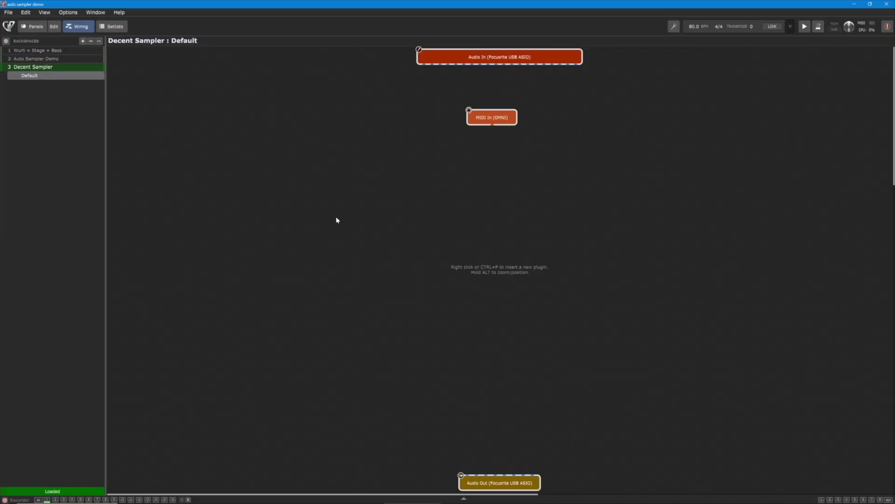
# Insert a DecentSampler (VST3) plugin into the rackspace wiring.
pyautogui.rightClick(507, 217)
pyautogui.moveTo(347, 415)
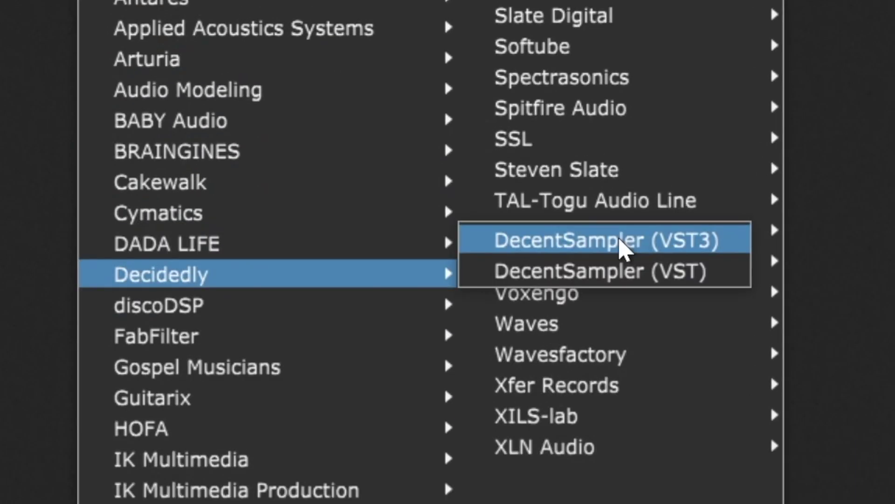
pyautogui.click(622, 240)
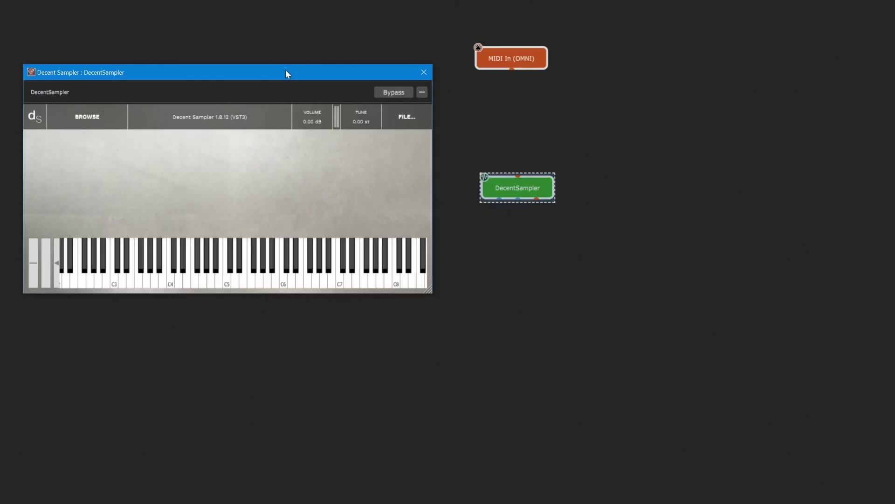
# Browse DecentSampler's Load dialog into the MartsAwesomeSynth folder.
pyautogui.click(415, 116)
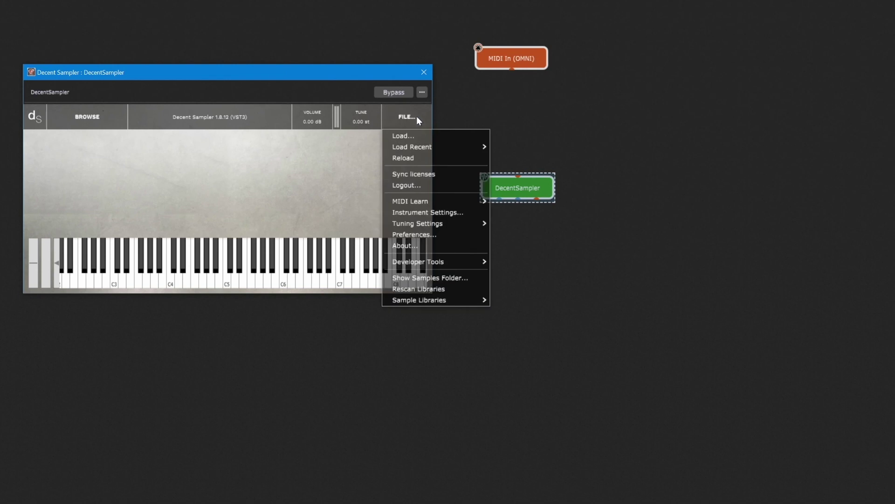
pyautogui.click(402, 136)
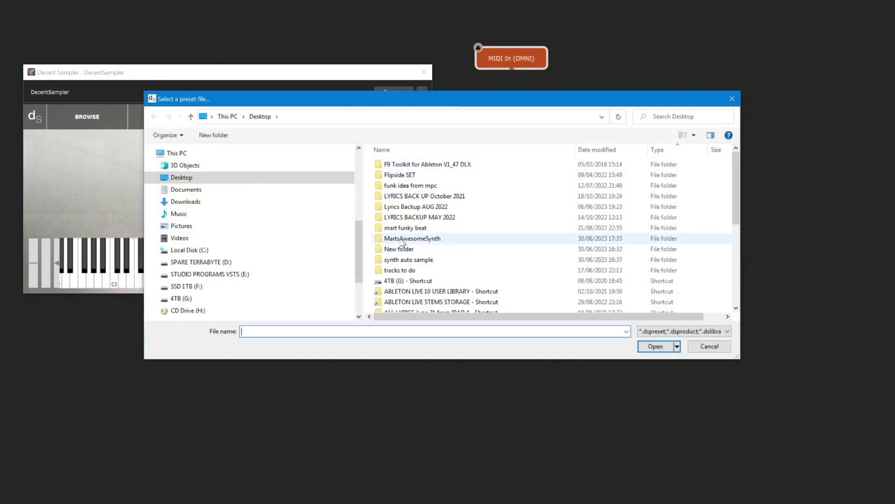
pyautogui.click(401, 238)
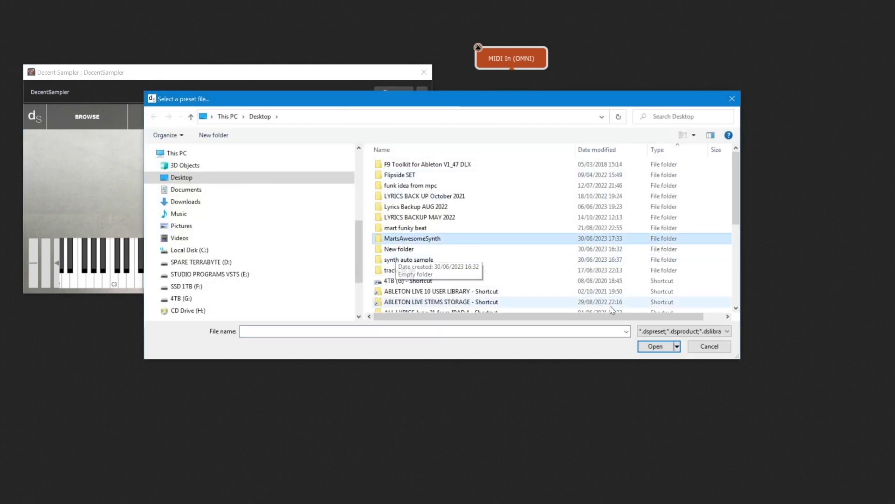
pyautogui.click(654, 346)
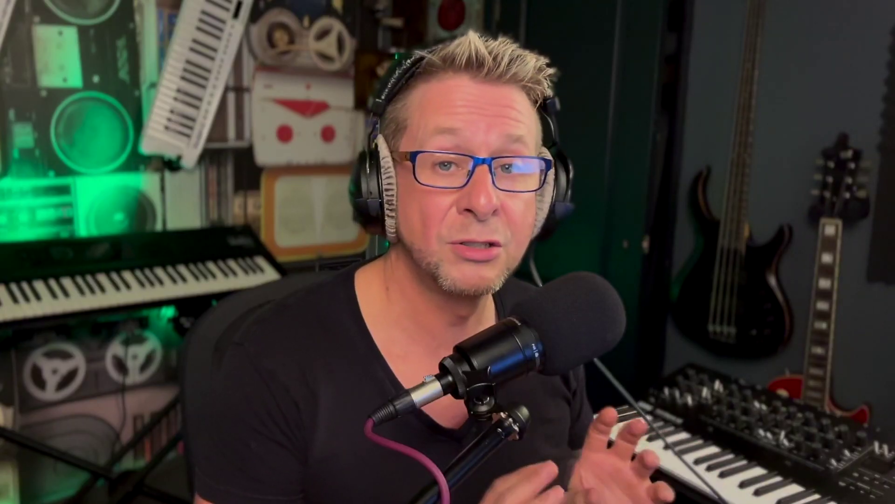
# Open MartsAwesomeSynth.dspreset in DecentSampler.
pyautogui.click(399, 165)
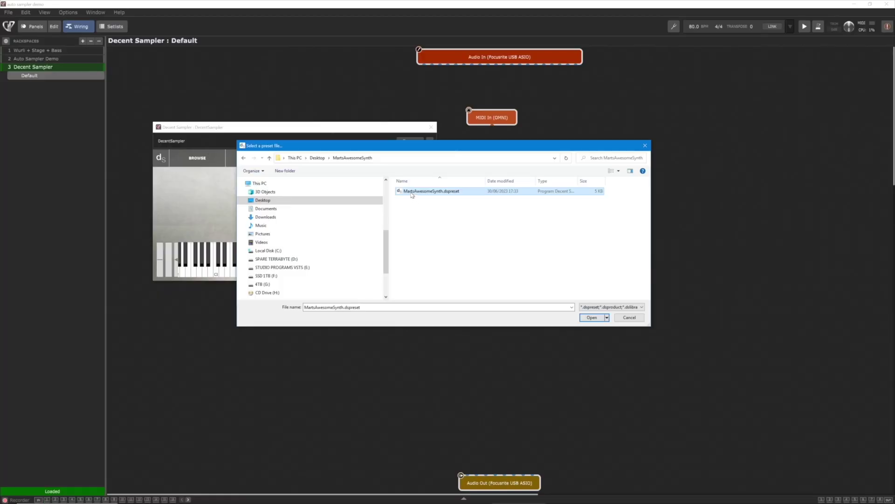
pyautogui.doubleClick(412, 195)
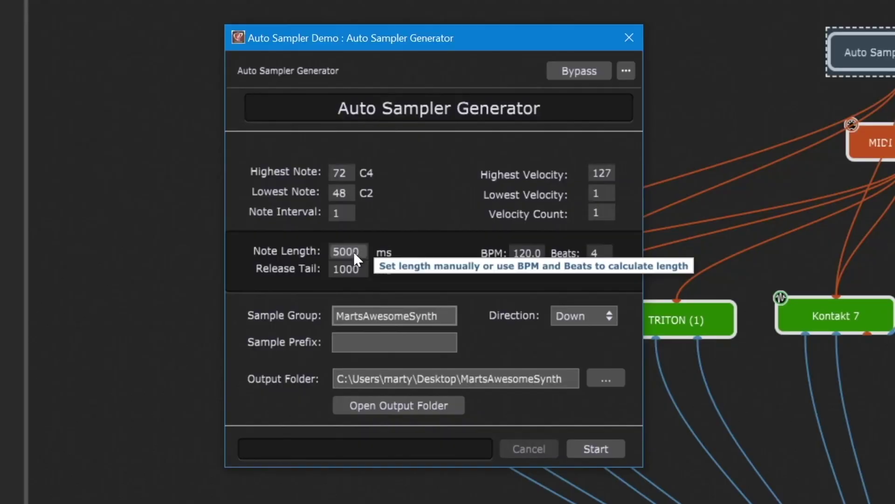
# Change the Generator's Note Length to 2000 ms.
pyautogui.click(353, 251)
pyautogui.write('200')
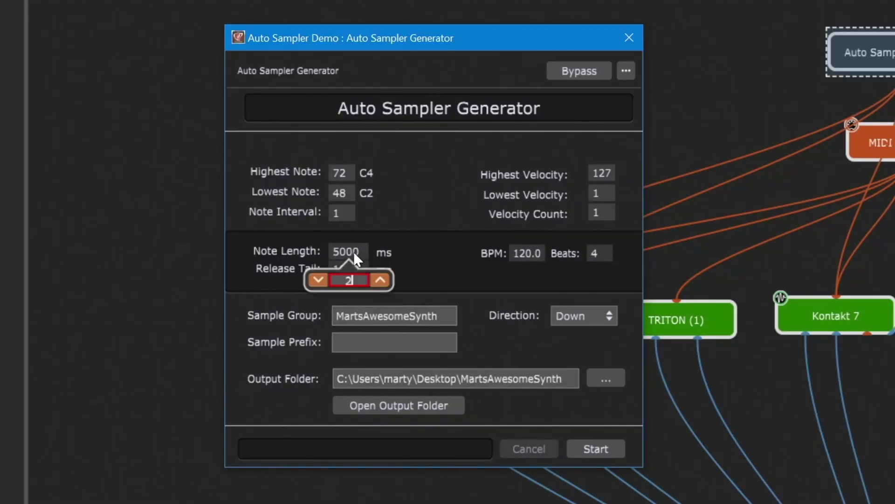
pyautogui.write('0')
pyautogui.press('Tab')
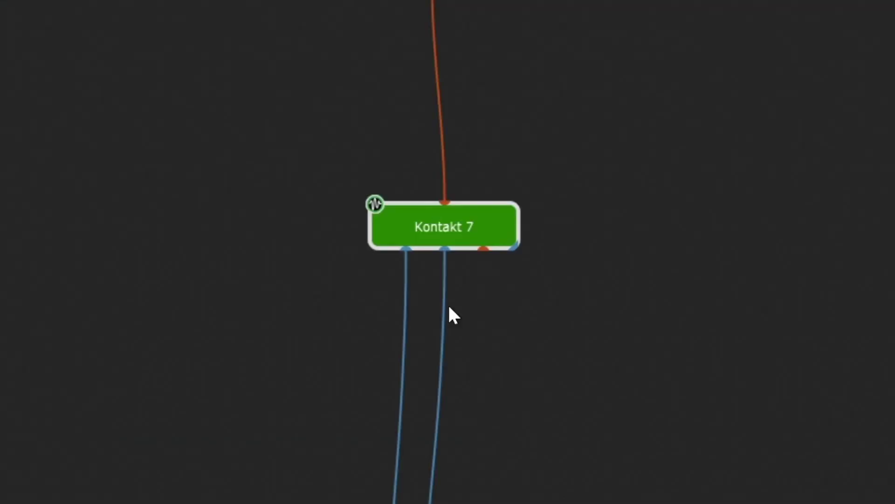
# Open the Kontakt 7 plugin window and create a new empty instrument.
pyautogui.doubleClick(492, 211)
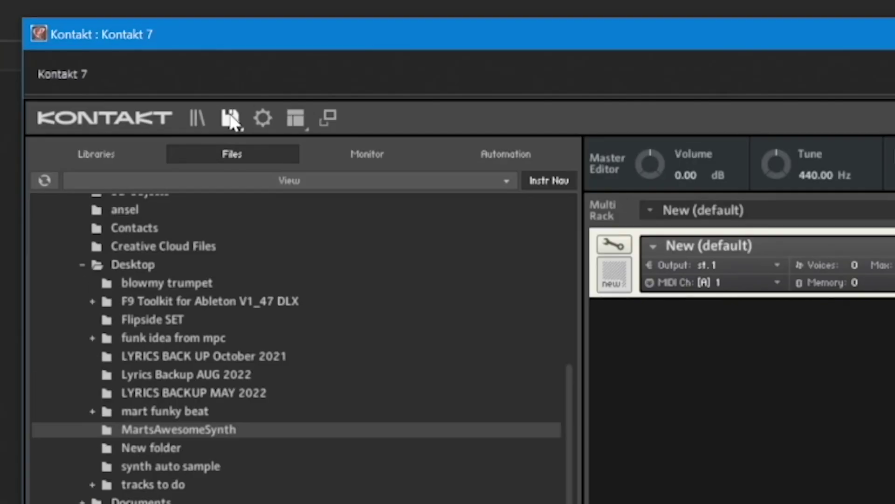
pyautogui.click(275, 47)
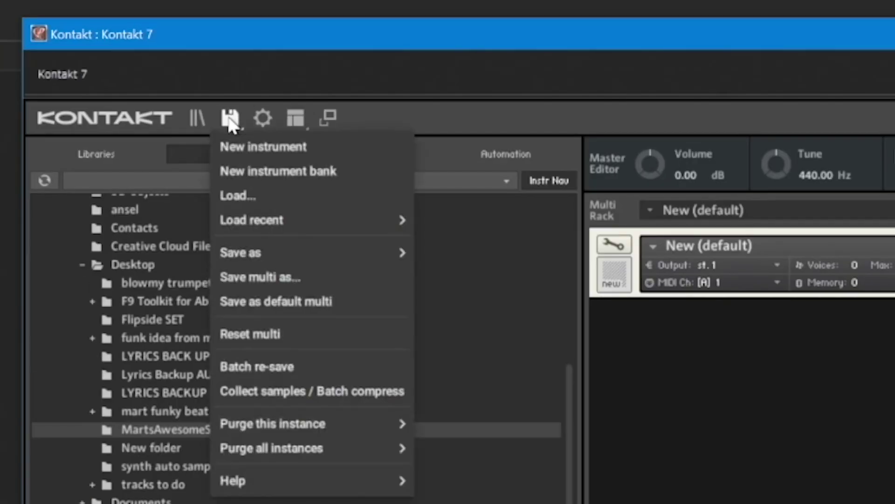
pyautogui.click(614, 244)
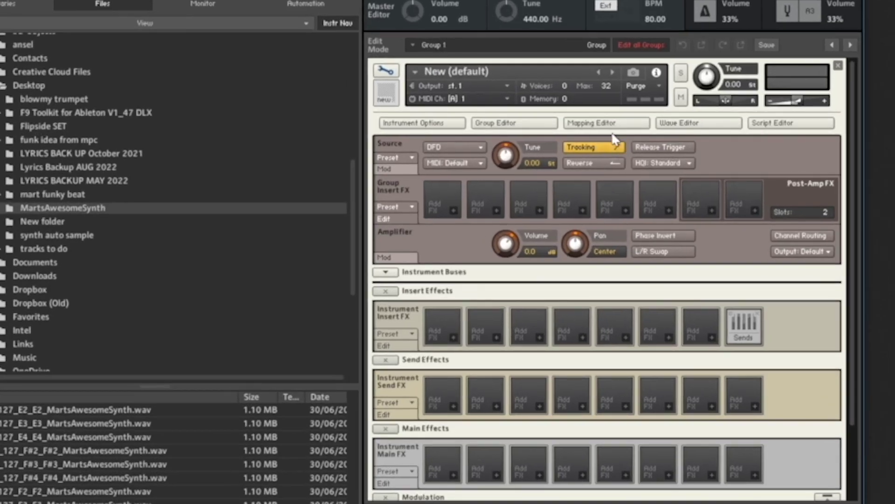
# Open Kontakt's Mapping Editor and list the samples in the blowmy trumpet folder.
pyautogui.click(516, 130)
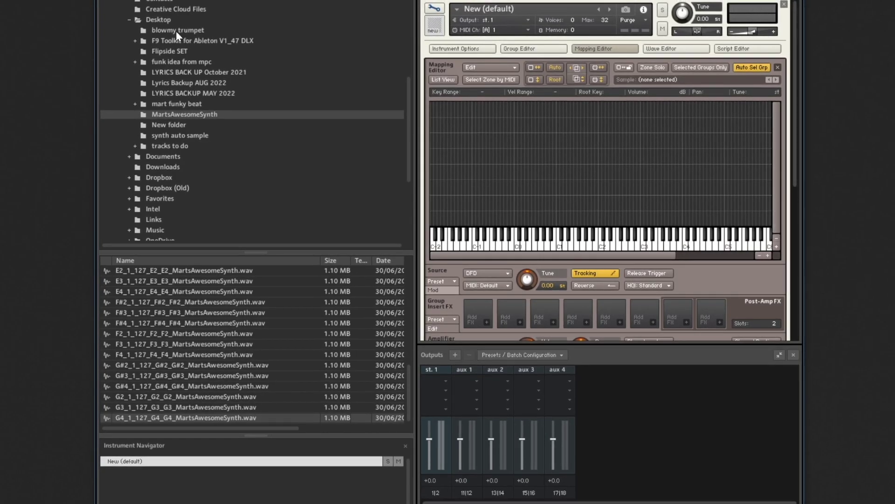
pyautogui.click(166, 30)
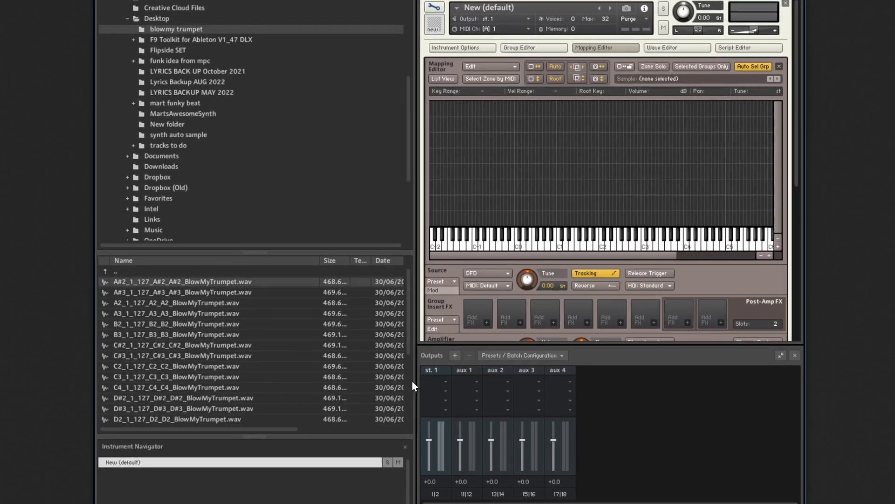
pyautogui.scroll(-3, 261, 364)
# Drop all BlowMyTrumpet WAVs onto the grid and auto-map them to single keys by file name.
pyautogui.keyDown('shift'); pyautogui.click(259, 369); pyautogui.keyUp('shift')
pyautogui.moveTo(259, 368); pyautogui.dragTo(477, 163)
pyautogui.rightClick(483, 164)
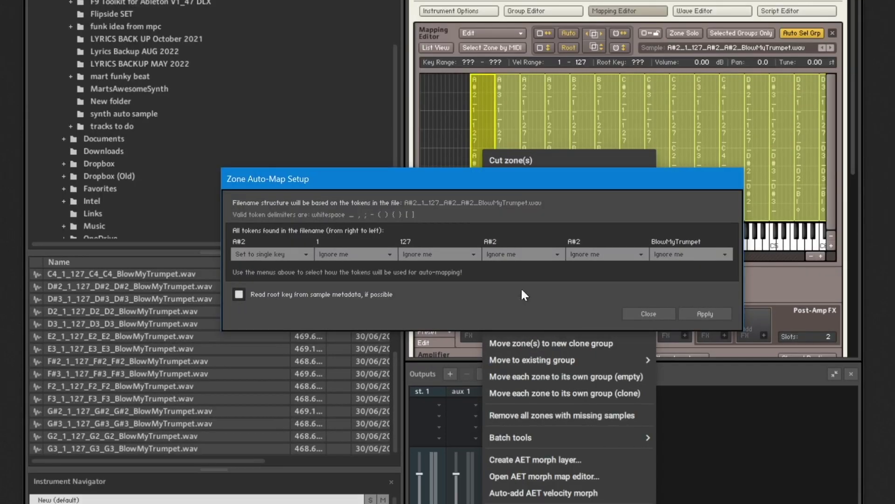
pyautogui.click(703, 313)
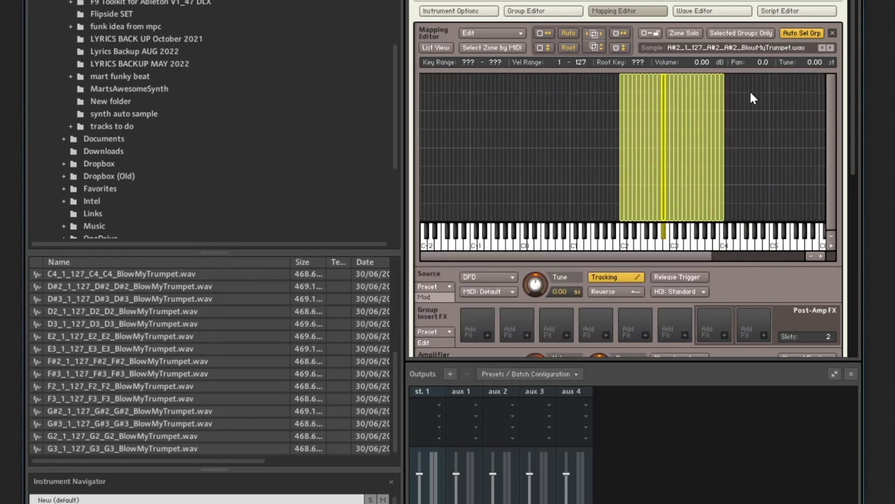